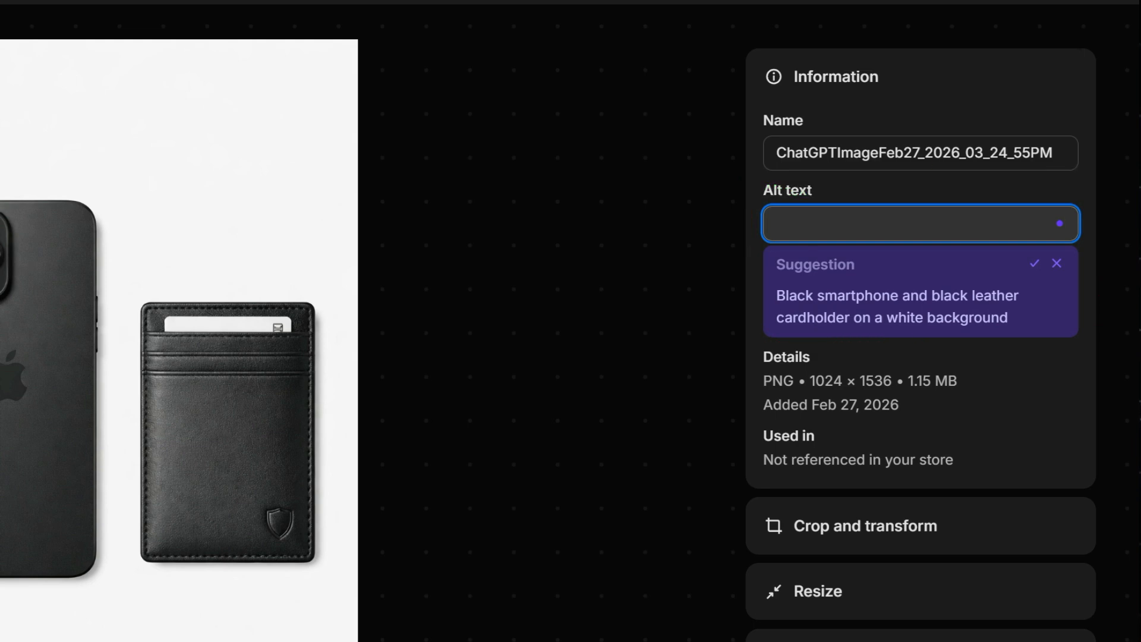
Paste the alt text for the product image showing the black smartphone and leather cardholder.
{"action": "left_click", "coordinate": [826, 216]}
{"action": "type", "text": "Black slim RFID leather wallet front view"}
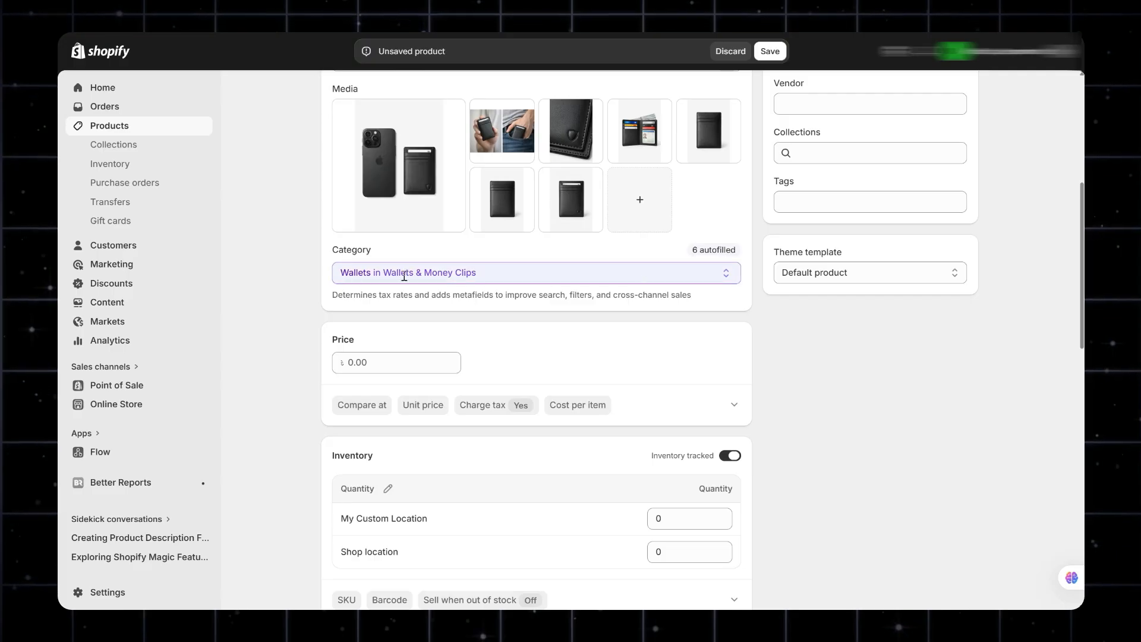
Set the product's price to 39.99 and its compare-at price to 59.99.
{"action": "scroll", "coordinate": [404, 276], "scroll_direction": "down", "scroll_amount": 1}
{"action": "left_click", "coordinate": [375, 301]}
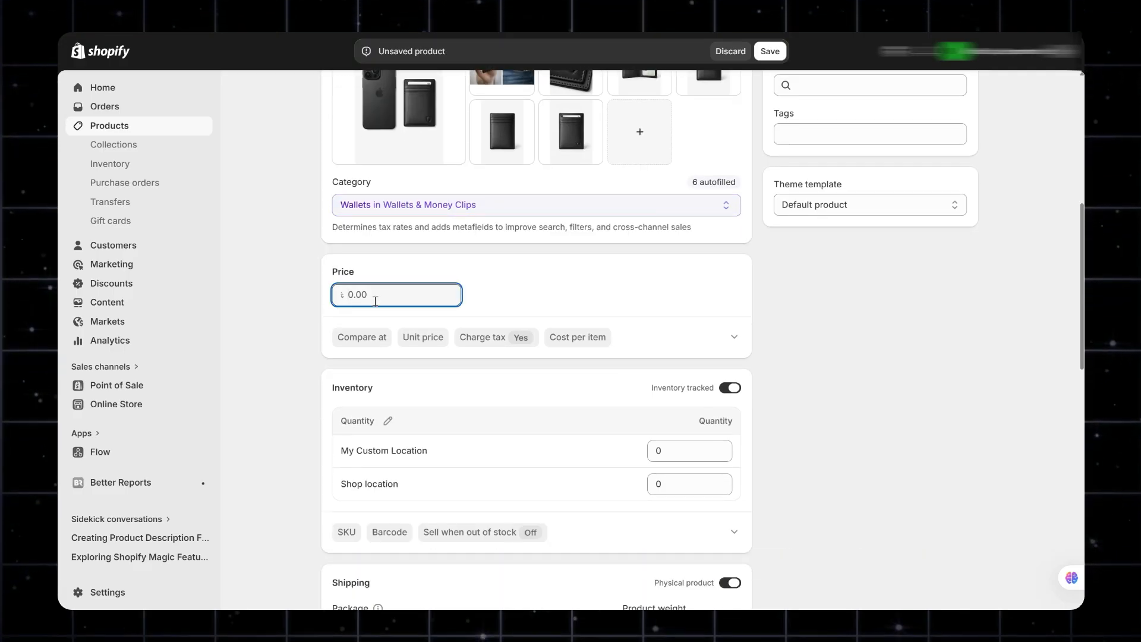
{"action": "type", "text": "39.99"}
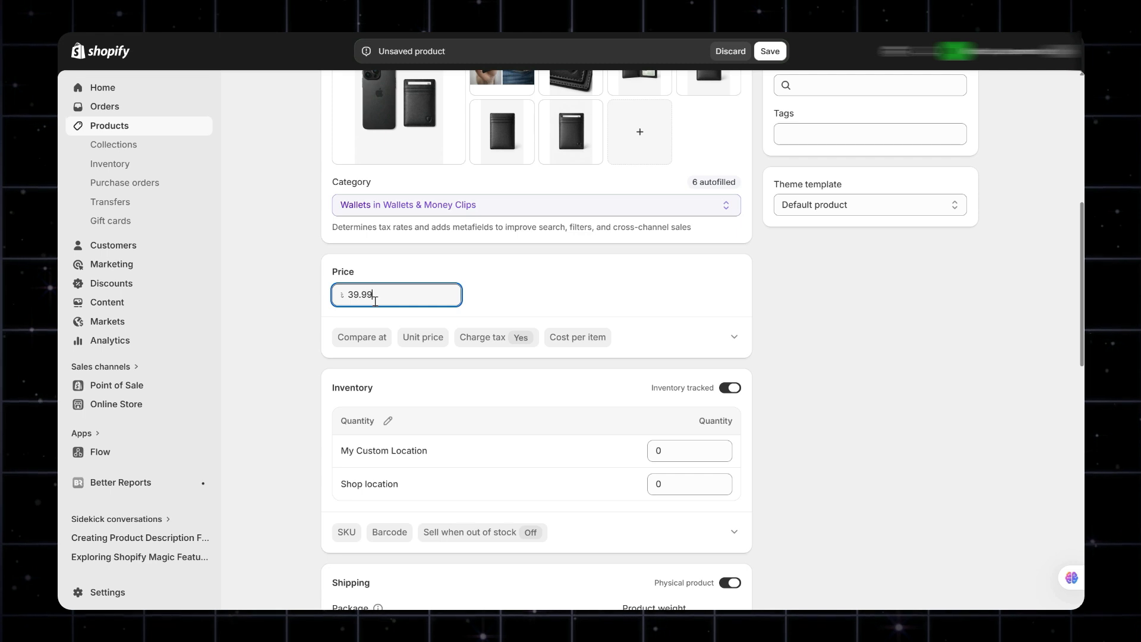
{"action": "left_click", "coordinate": [362, 337]}
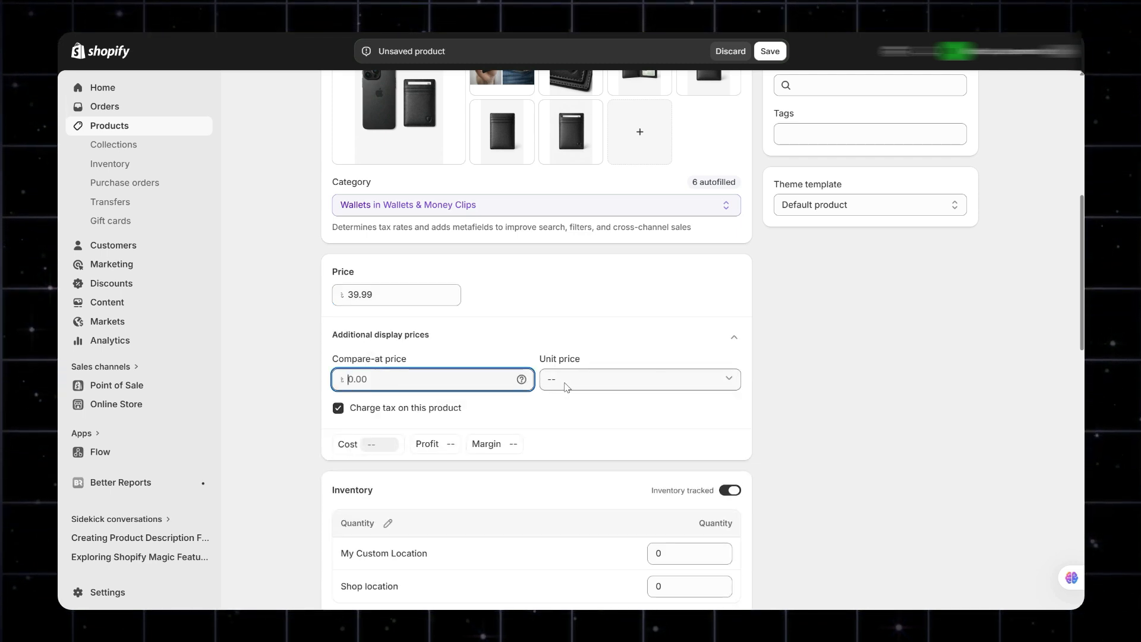
{"action": "left_click", "coordinate": [565, 383]}
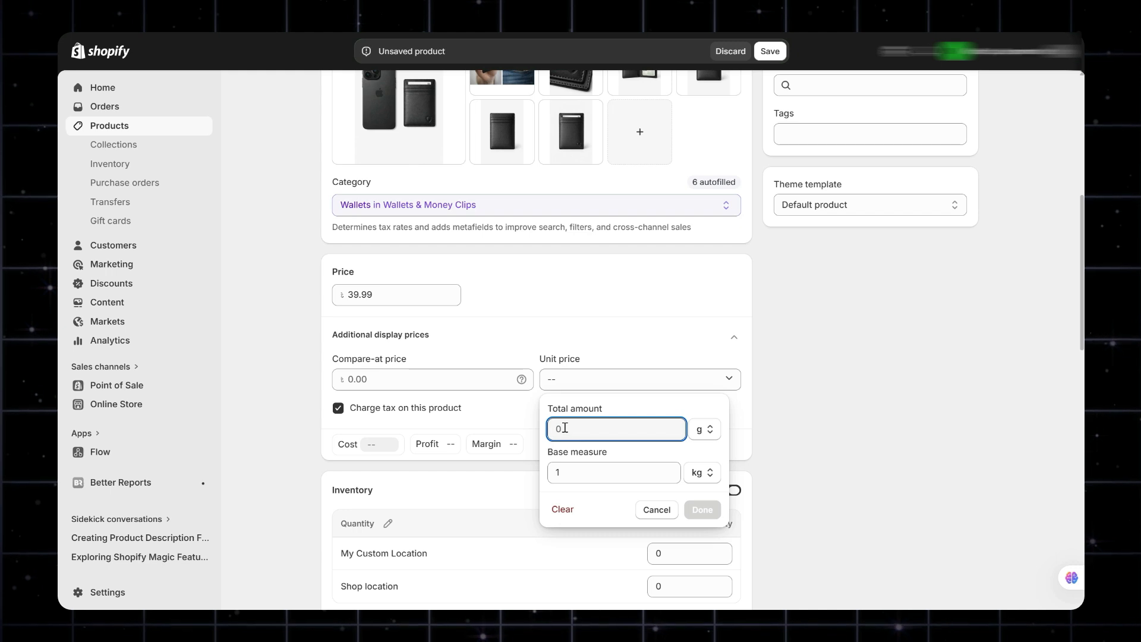
{"action": "left_click", "coordinate": [375, 381]}
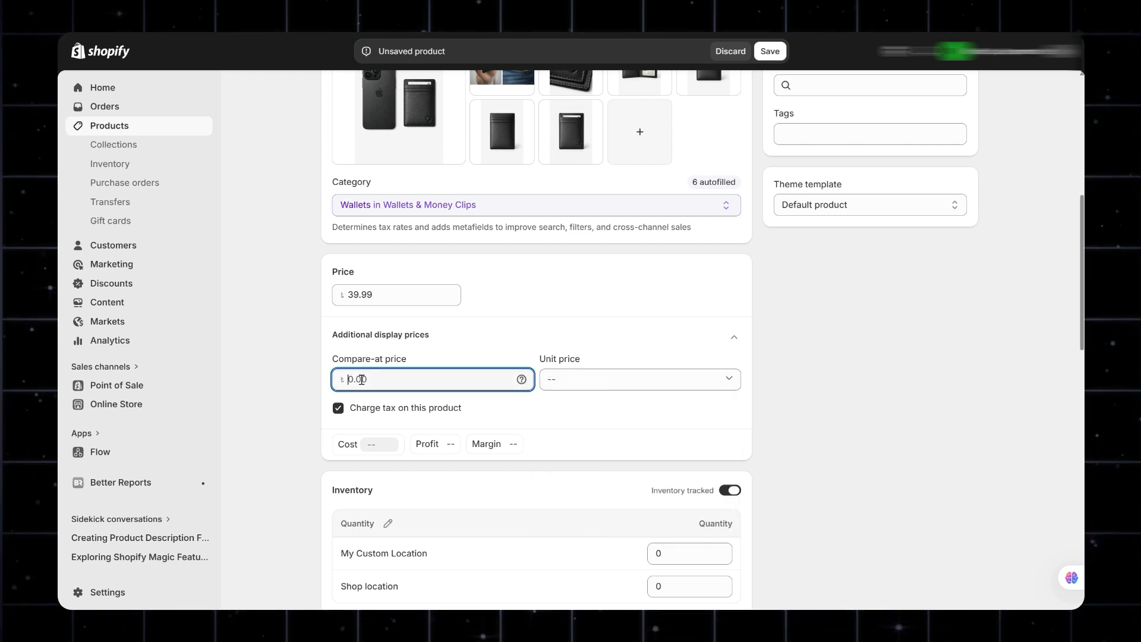
{"action": "type", "text": "59.99"}
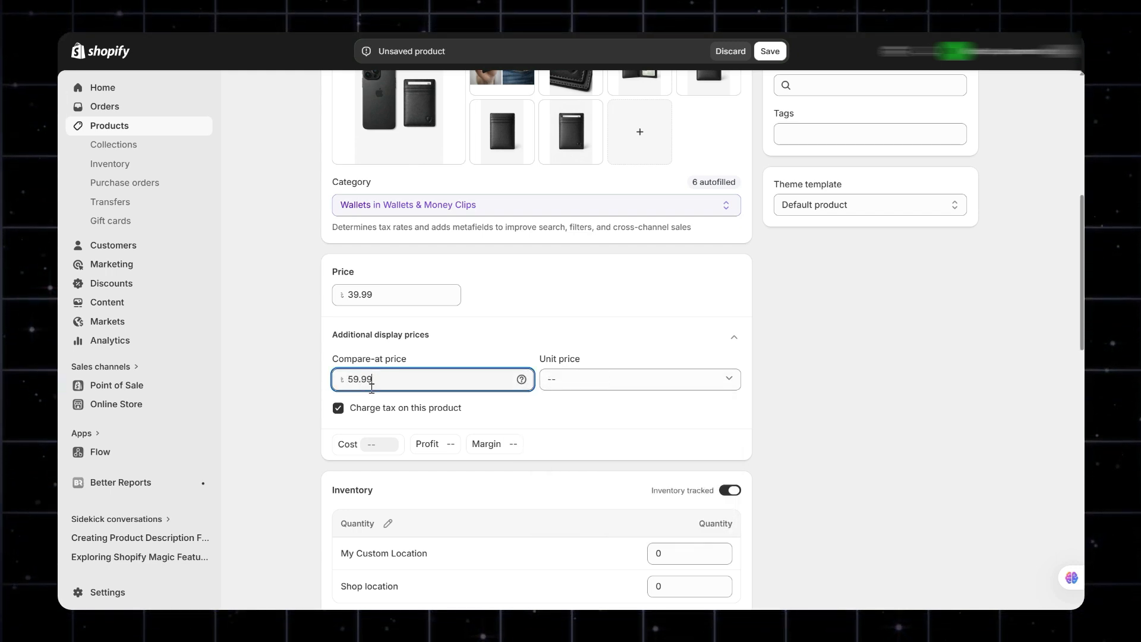
{"action": "left_click", "coordinate": [547, 291]}
Keep inventory tracking on and set the quantity to 50 for both My Custom Location and Shop location.
{"action": "scroll", "coordinate": [363, 380], "scroll_direction": "down", "scroll_amount": 1}
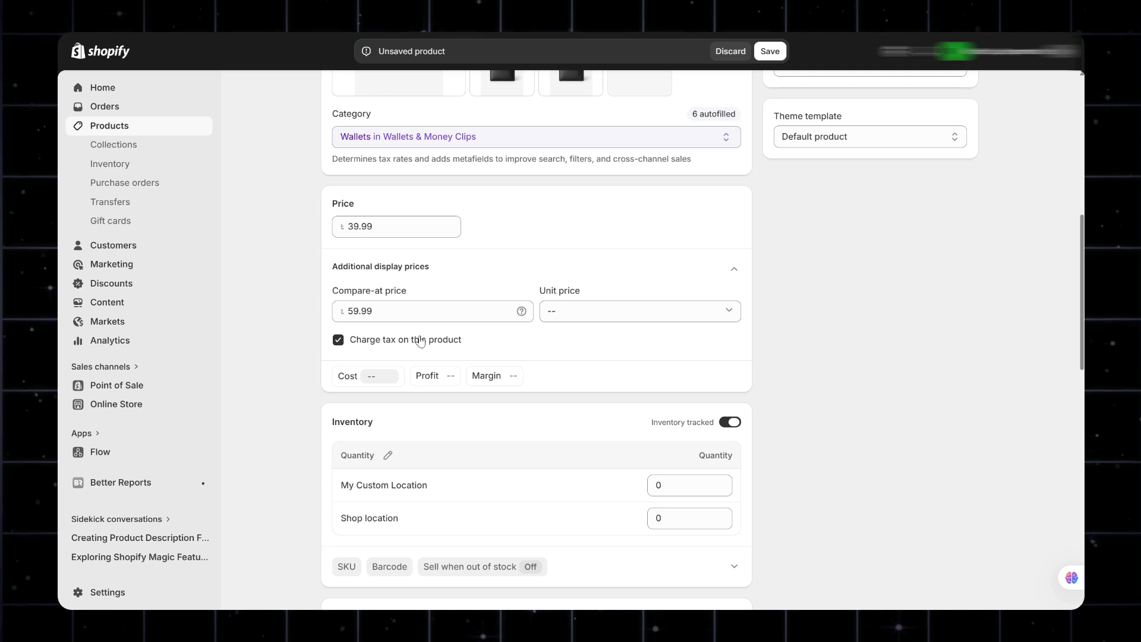
{"action": "scroll", "coordinate": [529, 406], "scroll_direction": "down", "scroll_amount": 3}
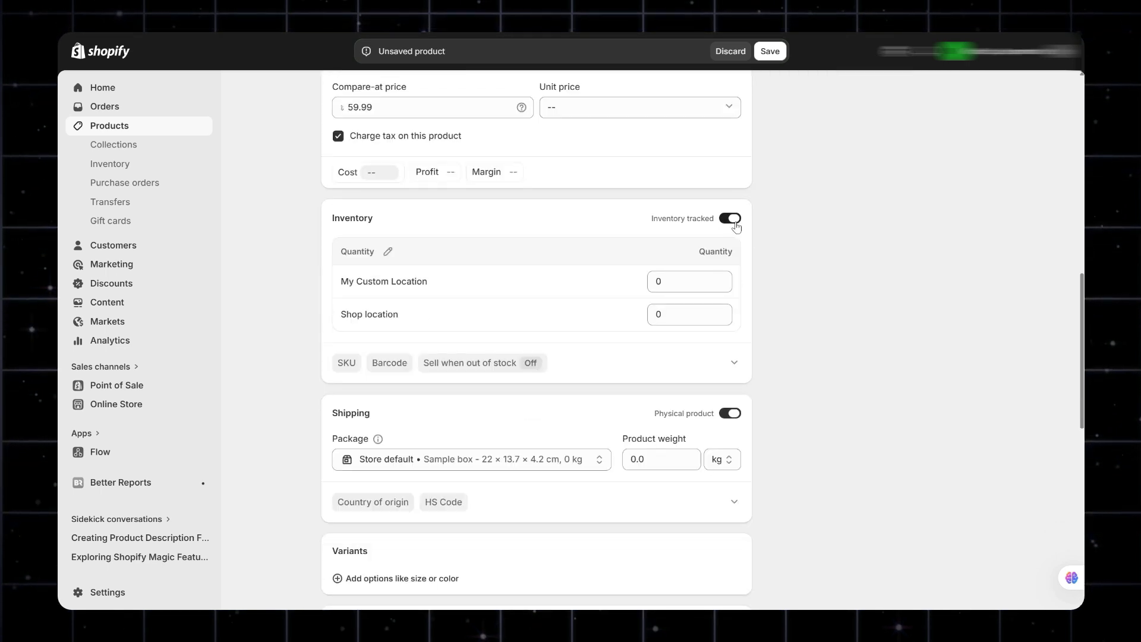
{"action": "left_click", "coordinate": [734, 223]}
{"action": "left_click", "coordinate": [731, 219]}
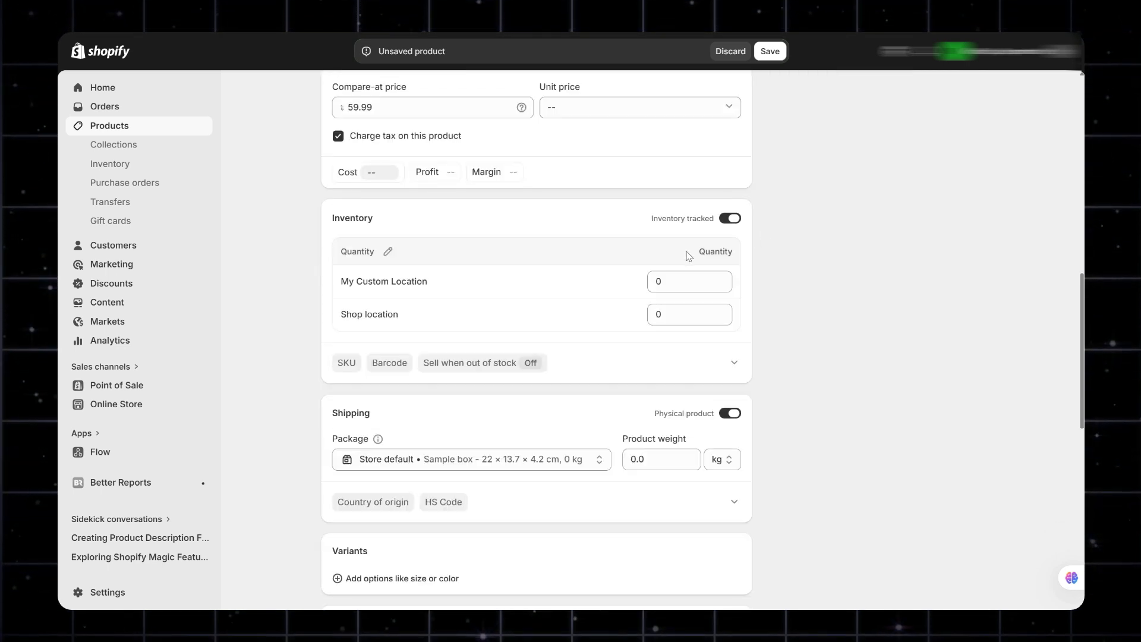
{"action": "left_click", "coordinate": [657, 281]}
{"action": "type", "text": "50"}
{"action": "key", "text": "Tab"}
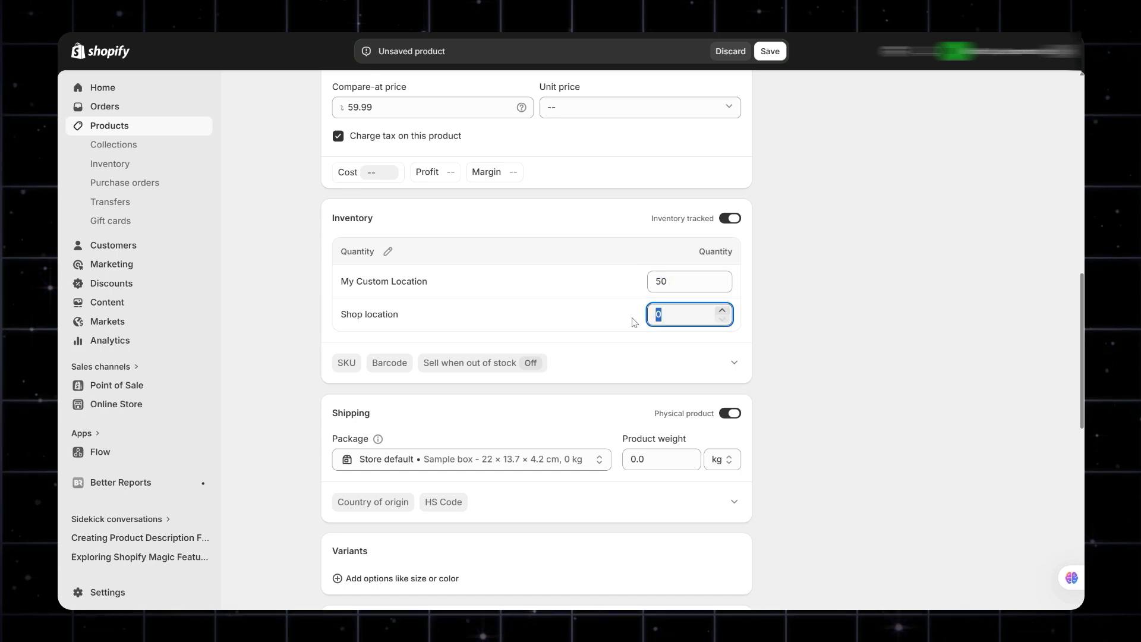
{"action": "type", "text": "50"}
Expand the additional inventory details and enter the SKU WAL-RFID-SLIM-BLK.
{"action": "left_click", "coordinate": [634, 363]}
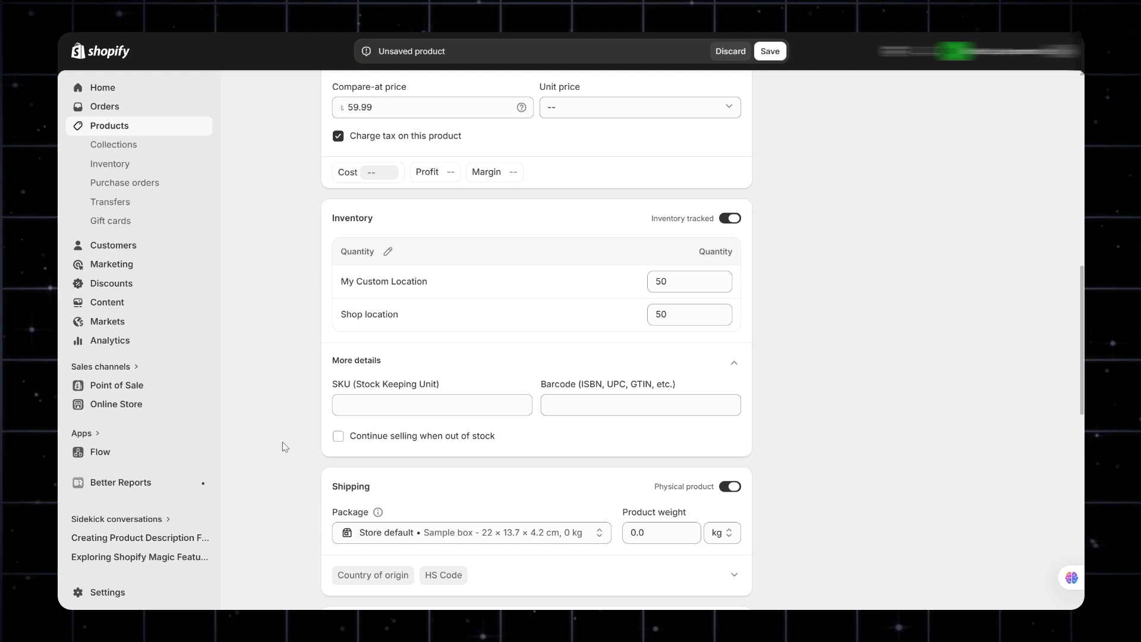
{"action": "left_click", "coordinate": [364, 404]}
{"action": "type", "text": "WAL-RFID-SLIM-BLK"}
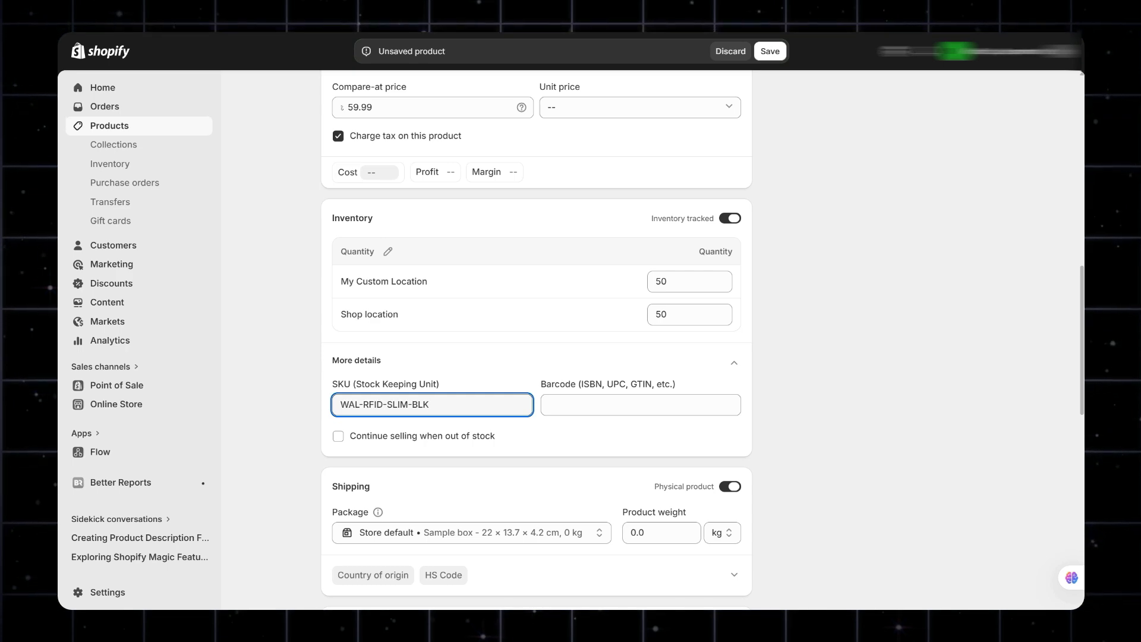
Set the product weight to 0.25 kg in the shipping details.
{"action": "scroll", "coordinate": [542, 362], "scroll_direction": "down", "scroll_amount": 5}
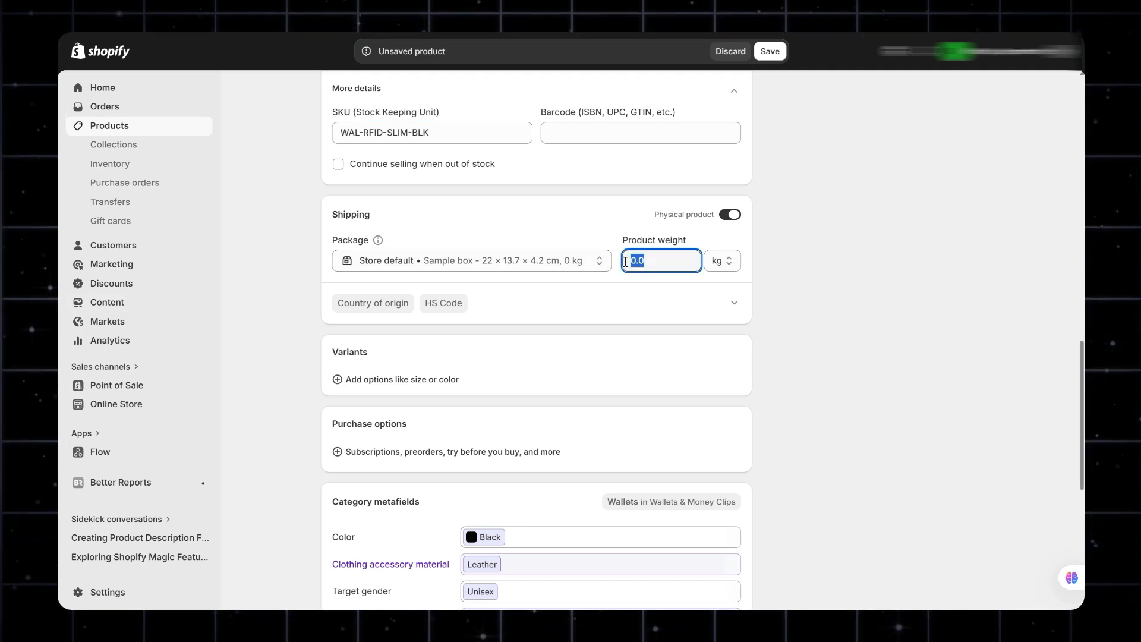
{"action": "type", "text": "0"}
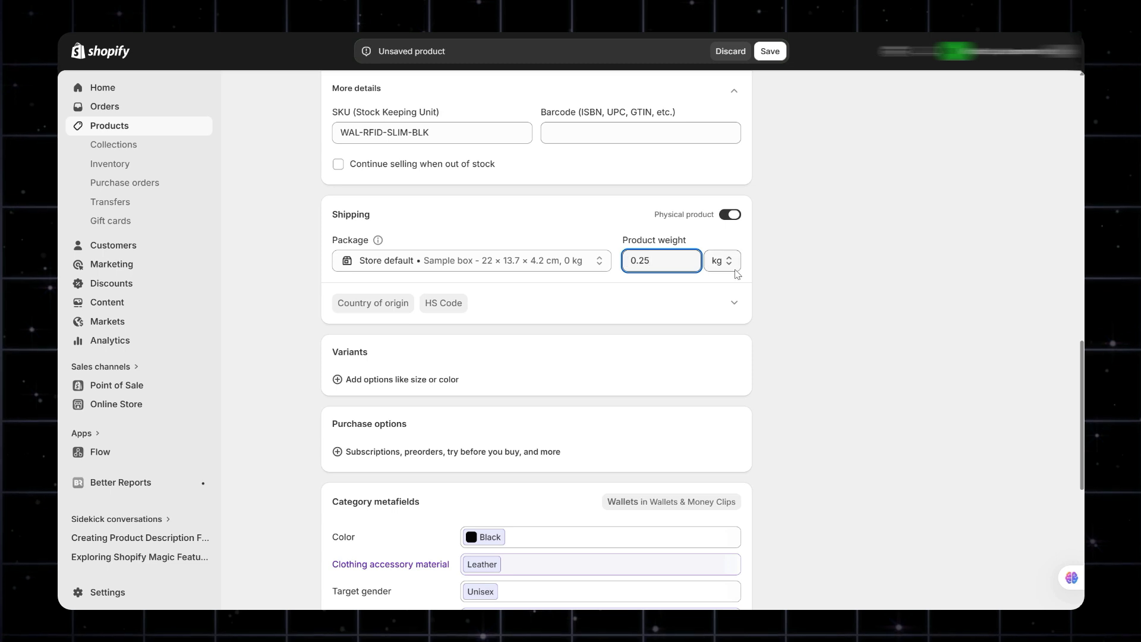
{"action": "left_click", "coordinate": [638, 301]}
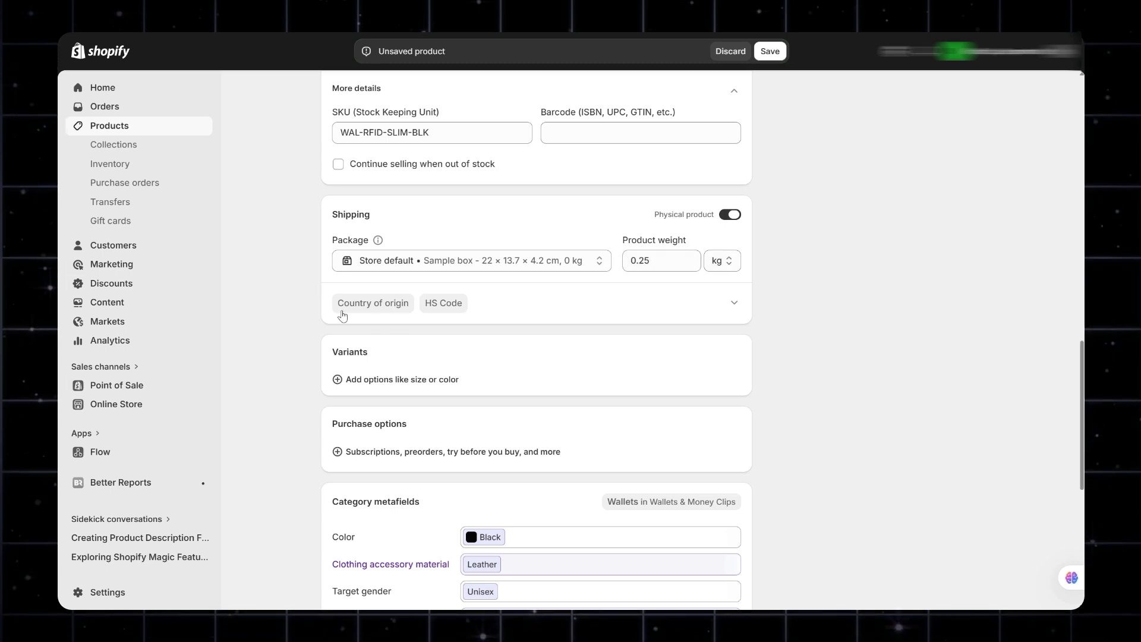
Expand the customs information and assign the Harmonized System code 4202.31 to the product.
{"action": "left_click", "coordinate": [377, 303]}
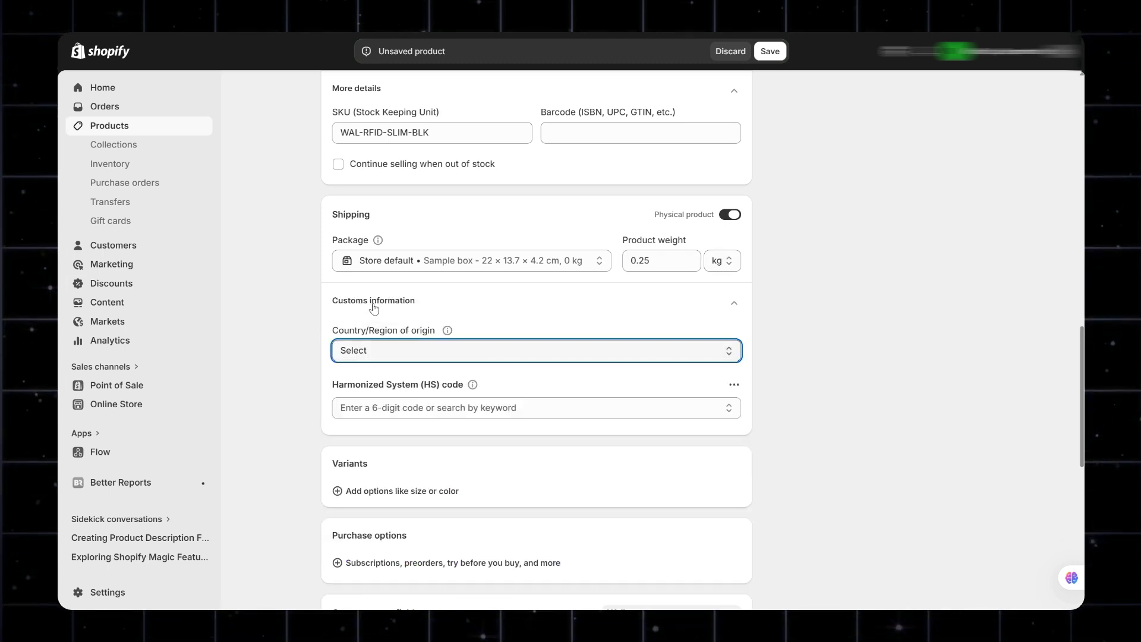
{"action": "left_click", "coordinate": [733, 304]}
{"action": "left_click", "coordinate": [454, 305]}
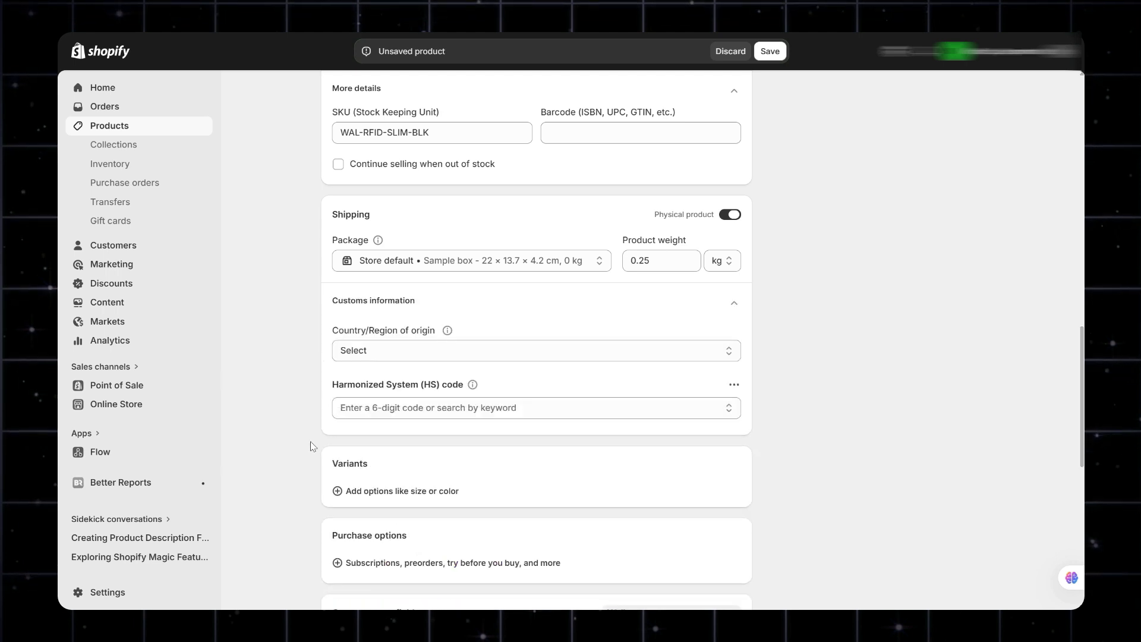
{"action": "left_click", "coordinate": [354, 410]}
{"action": "type", "text": "4202.31"}
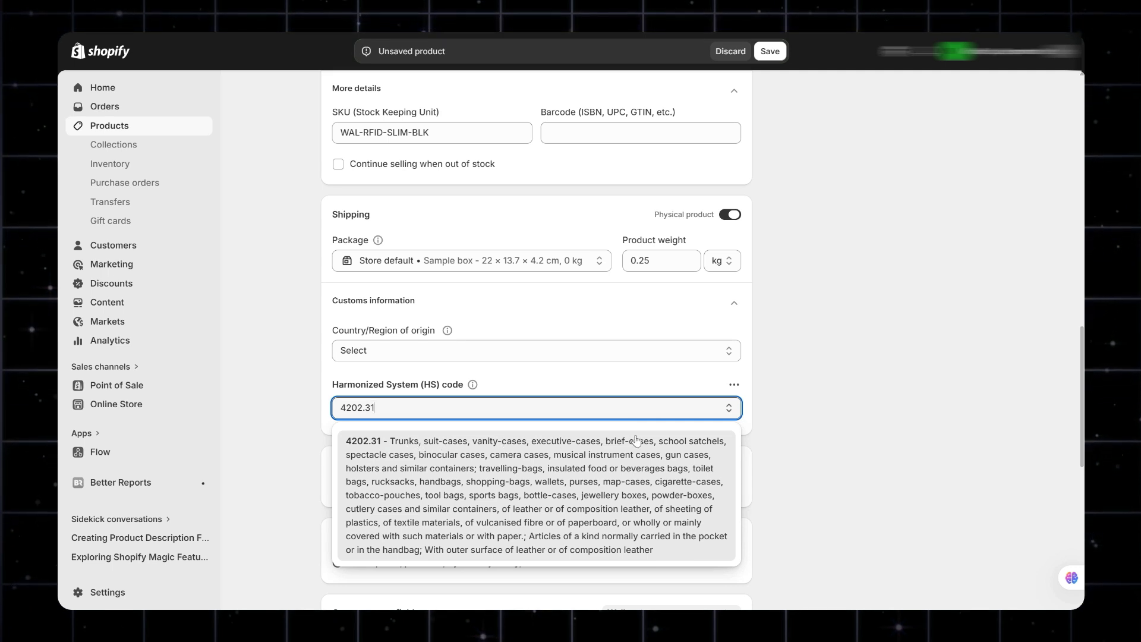
{"action": "left_click", "coordinate": [574, 446]}
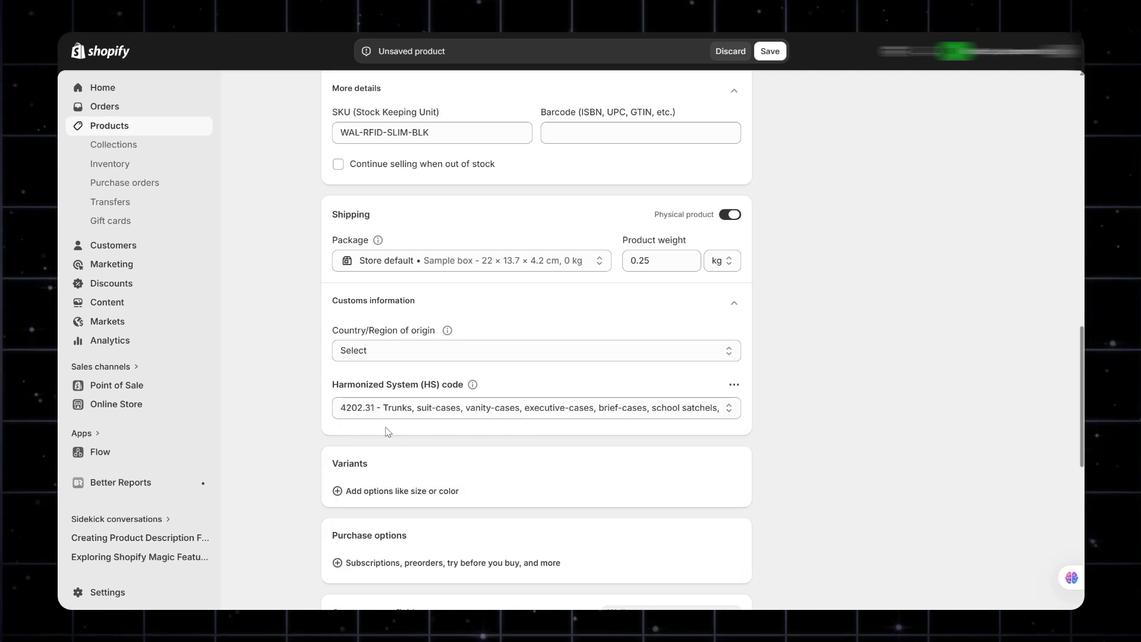
Add a Color variant option with the values Black and Brown.
{"action": "scroll", "coordinate": [426, 444], "scroll_direction": "down", "scroll_amount": 1}
{"action": "scroll", "coordinate": [426, 444], "scroll_direction": "down", "scroll_amount": 1}
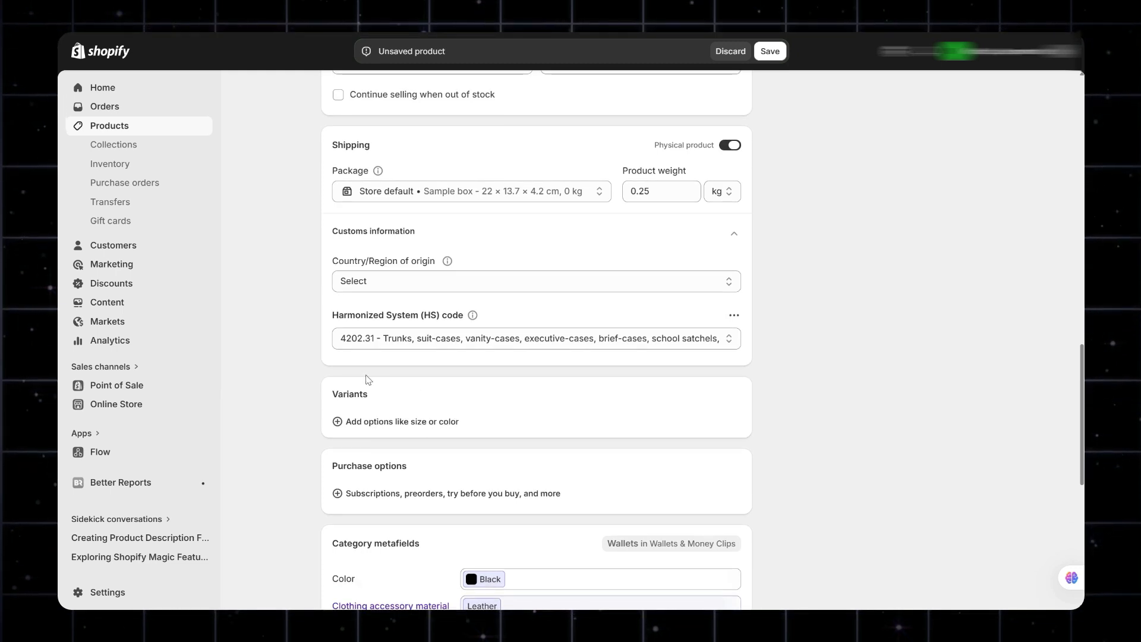
{"action": "scroll", "coordinate": [365, 376], "scroll_direction": "down", "scroll_amount": 3}
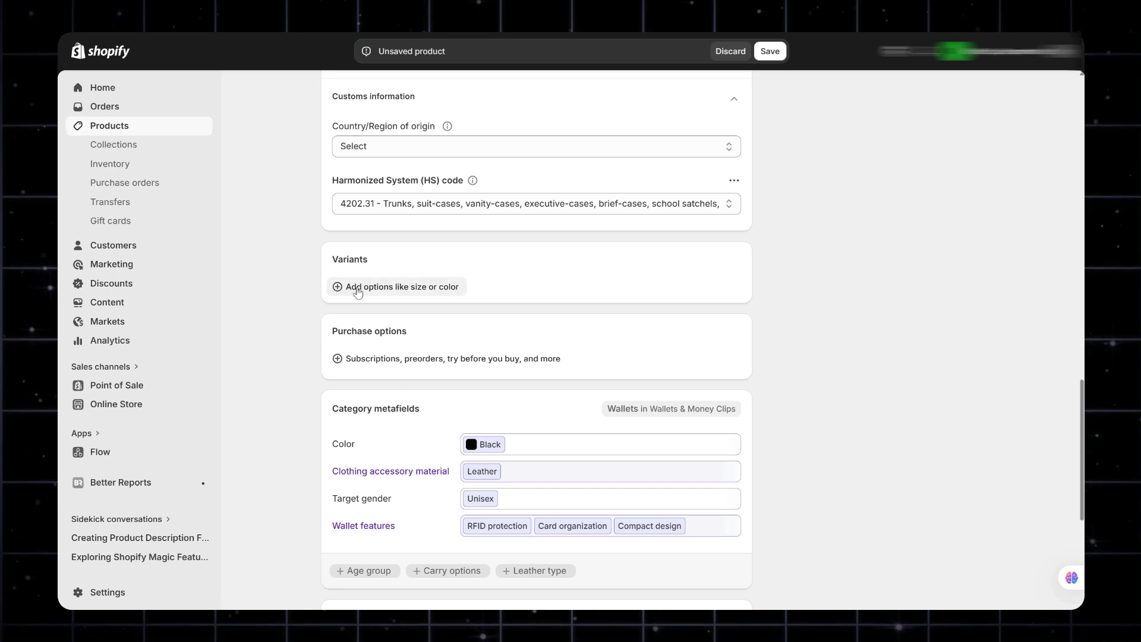
{"action": "left_click", "coordinate": [338, 289]}
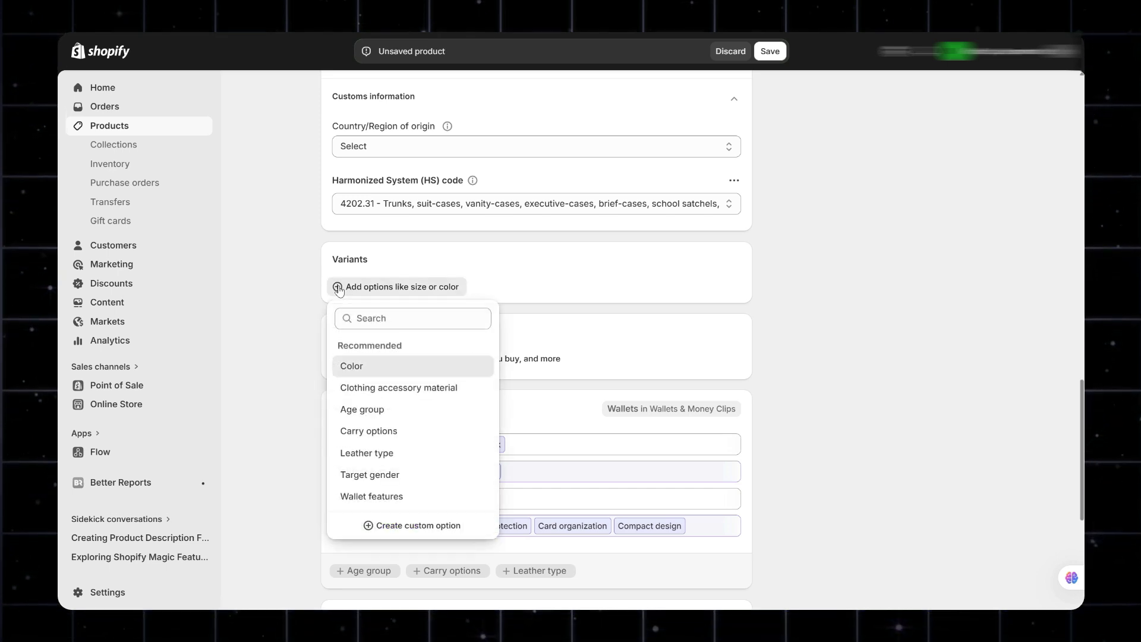
{"action": "left_click", "coordinate": [362, 367]}
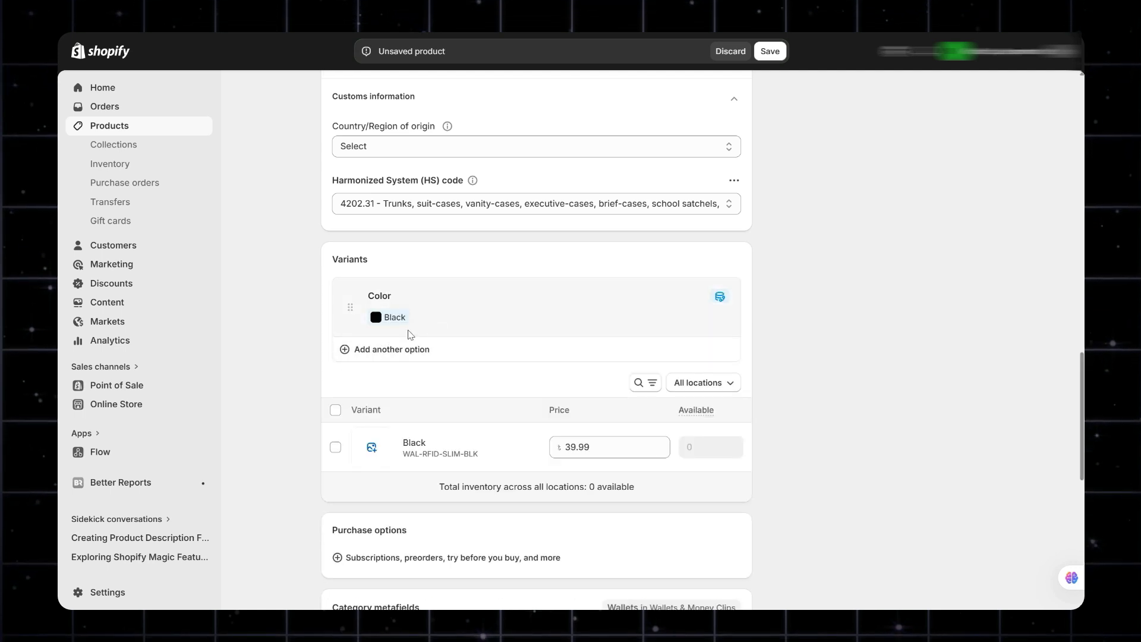
{"action": "left_click", "coordinate": [389, 365]}
{"action": "left_click", "coordinate": [434, 156]}
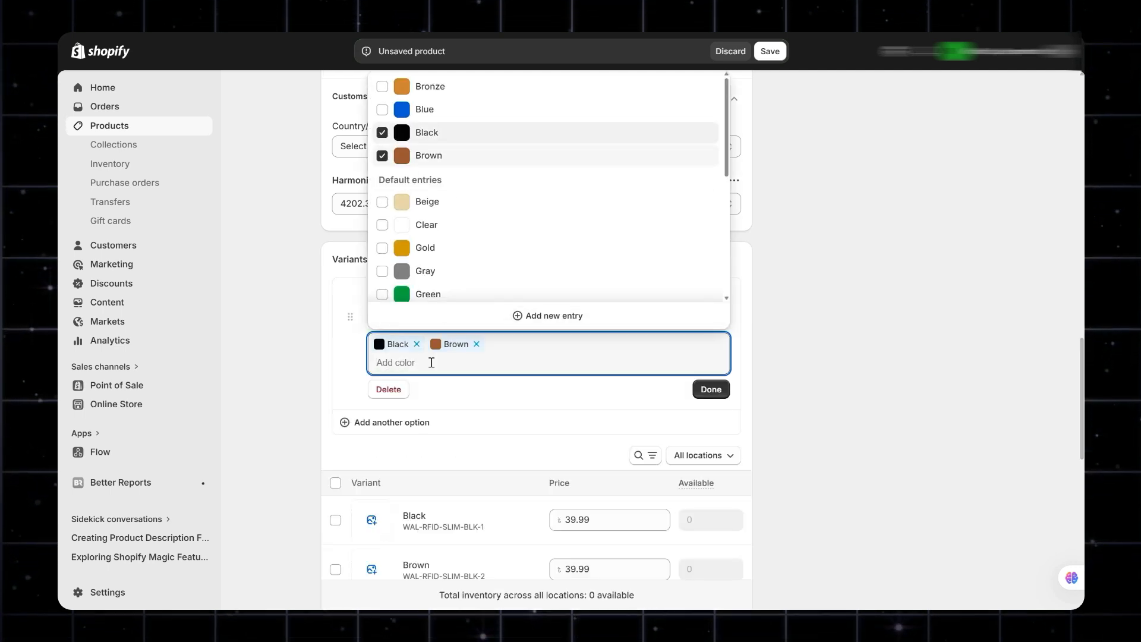
{"action": "left_click", "coordinate": [674, 385]}
{"action": "left_click", "coordinate": [710, 390]}
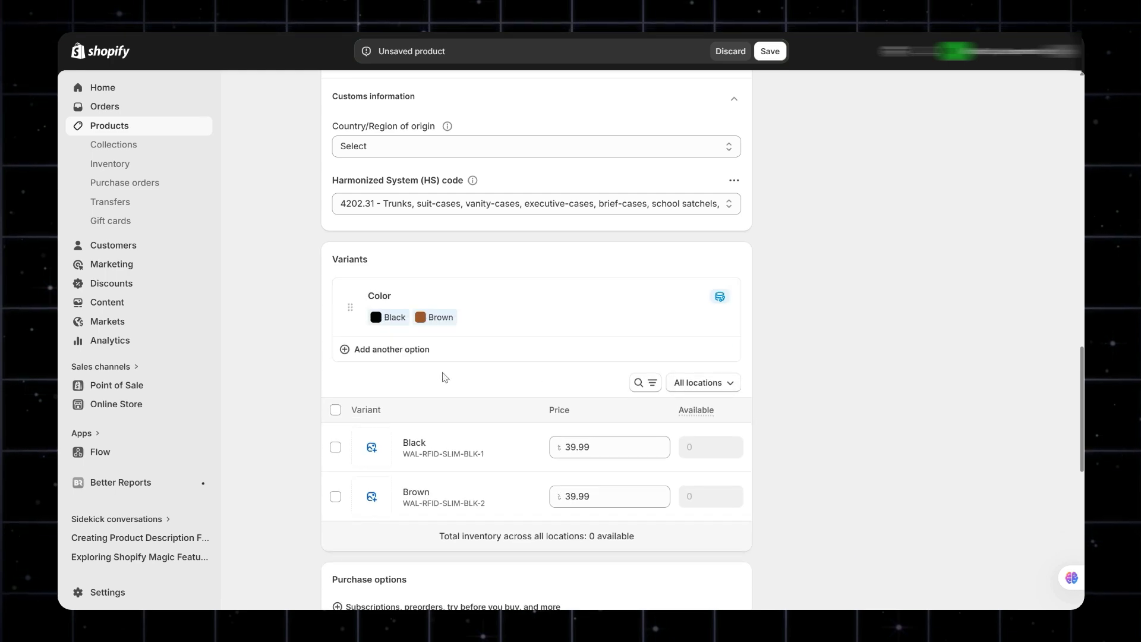
Assign the black wallet image to the Black variant.
{"action": "scroll", "coordinate": [454, 392], "scroll_direction": "down", "scroll_amount": 3}
{"action": "left_click", "coordinate": [372, 310]}
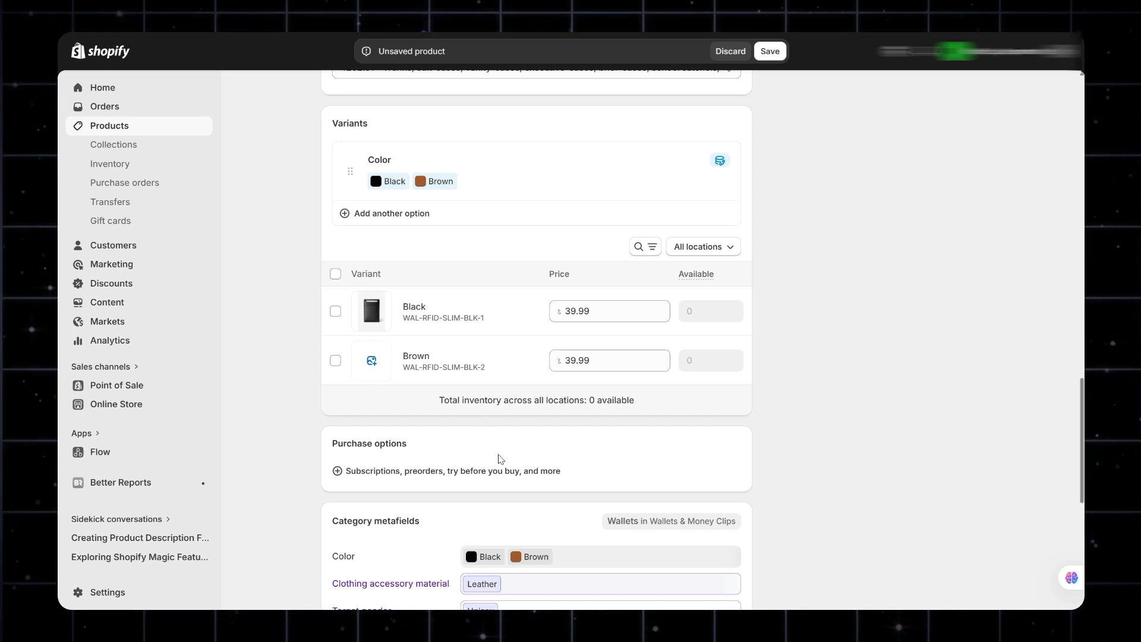
{"action": "scroll", "coordinate": [499, 458], "scroll_direction": "up", "scroll_amount": 2}
{"action": "scroll", "coordinate": [499, 458], "scroll_direction": "down", "scroll_amount": 2}
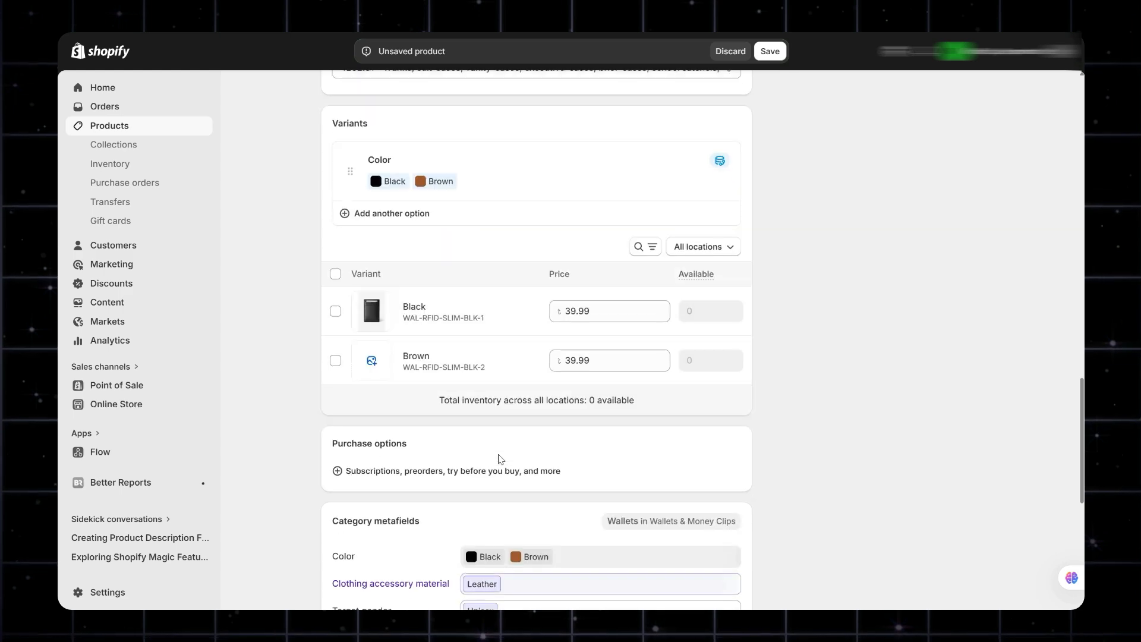
{"action": "scroll", "coordinate": [476, 410], "scroll_direction": "up", "scroll_amount": 1}
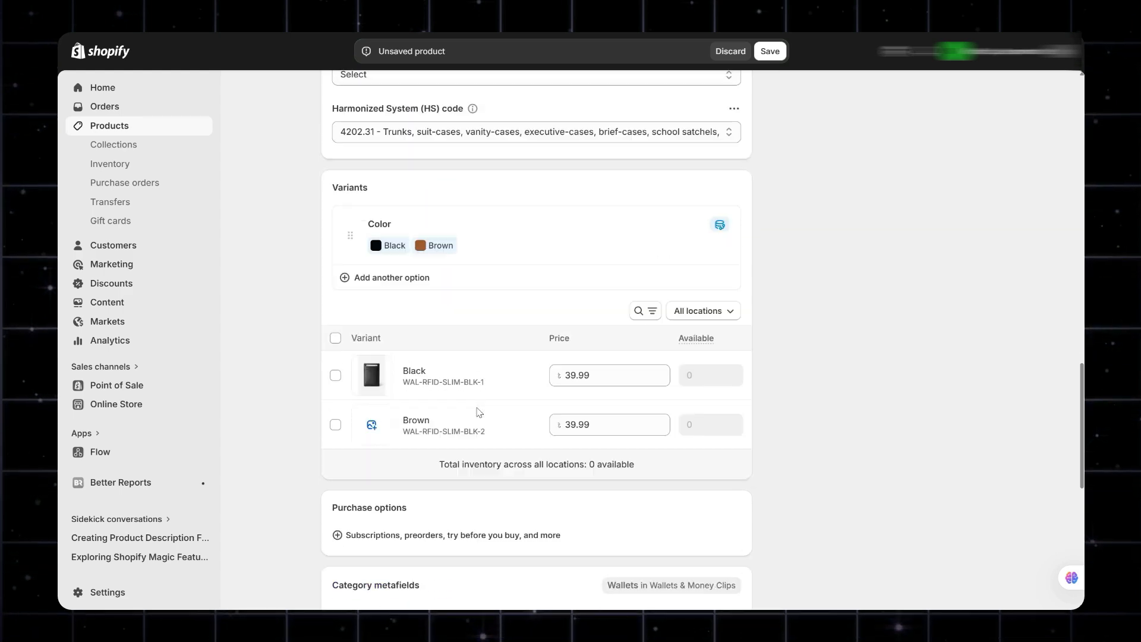
Open the search engine listing for editing and review its page title, meta description and URL handle.
{"action": "scroll", "coordinate": [425, 309], "scroll_direction": "down", "scroll_amount": 8}
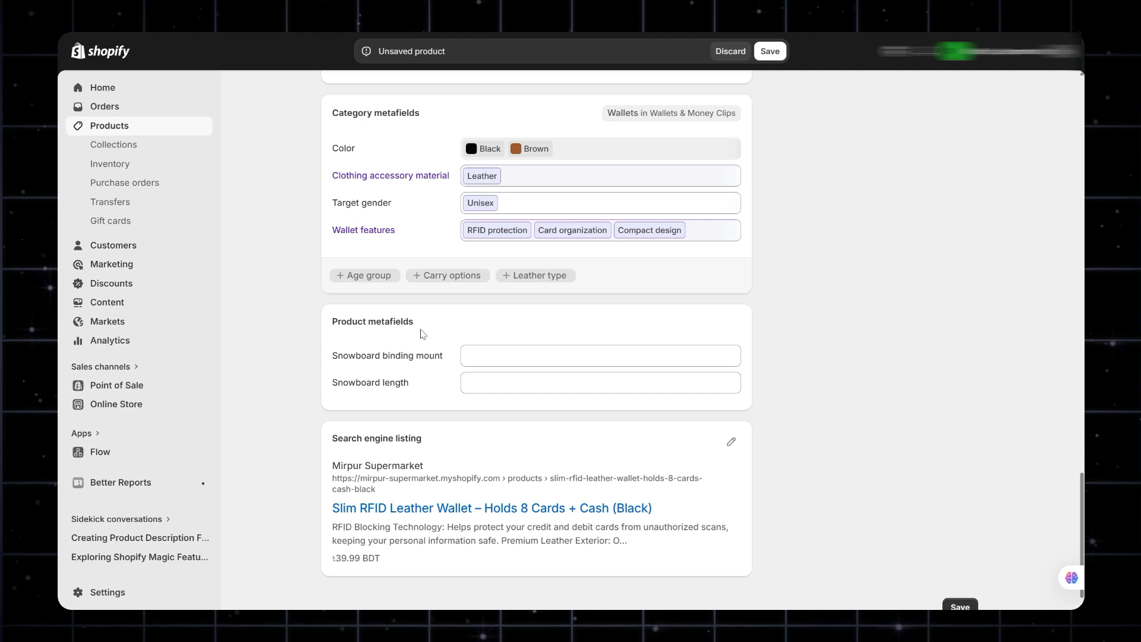
{"action": "scroll", "coordinate": [499, 360], "scroll_direction": "down", "scroll_amount": 1}
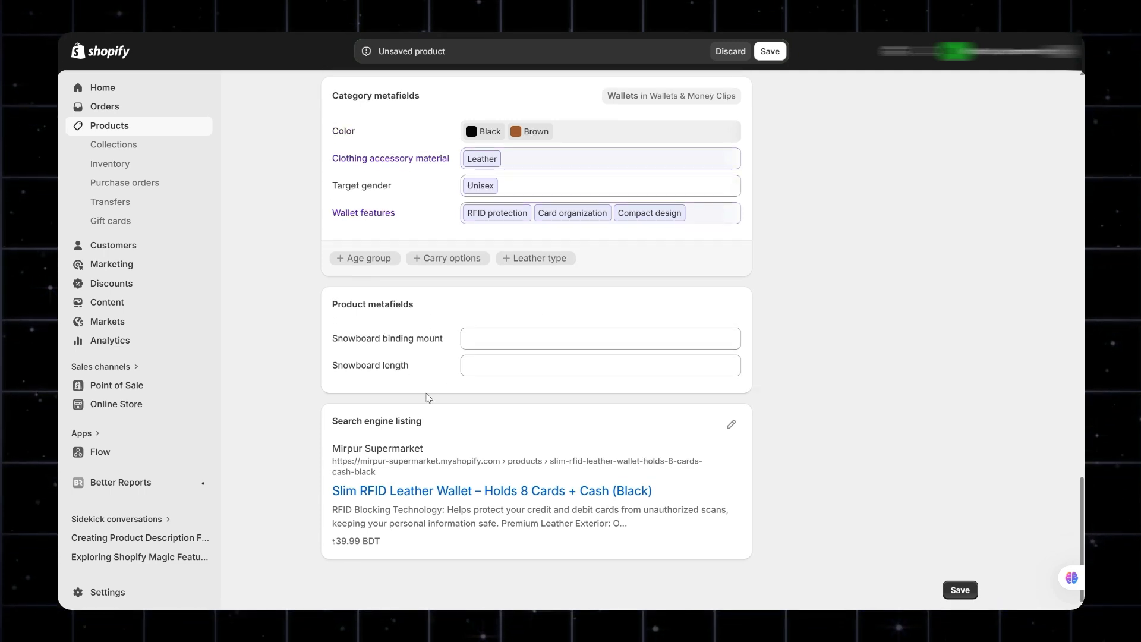
{"action": "left_click", "coordinate": [732, 426]}
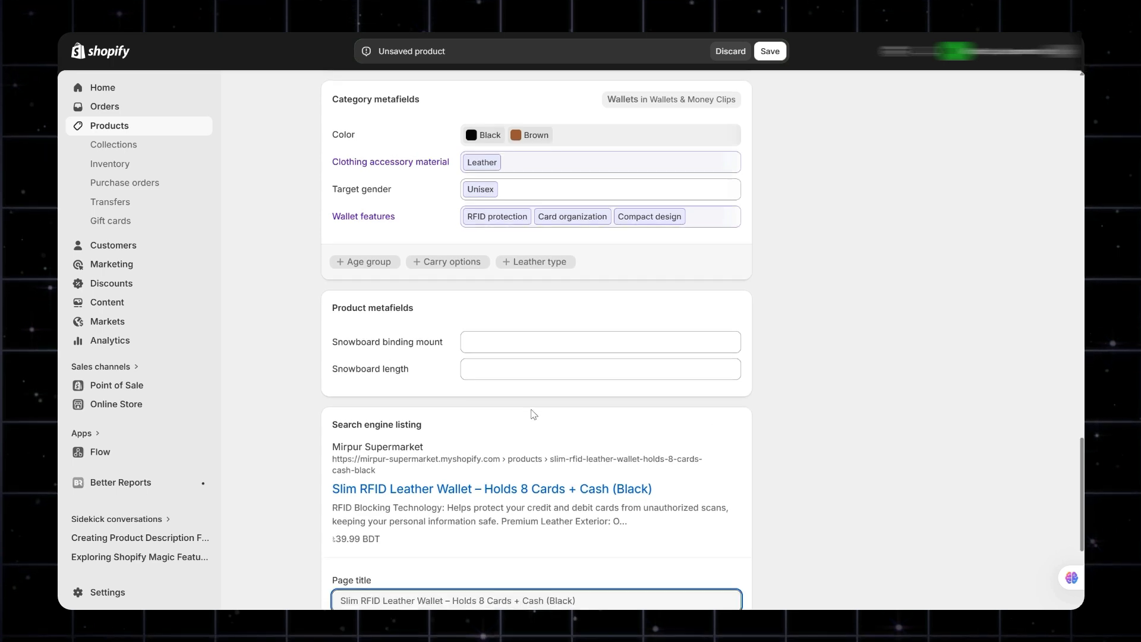
{"action": "scroll", "coordinate": [476, 405], "scroll_direction": "down", "scroll_amount": 4}
{"action": "left_click_drag", "start_coordinate": [590, 358], "coordinate": [388, 359]}
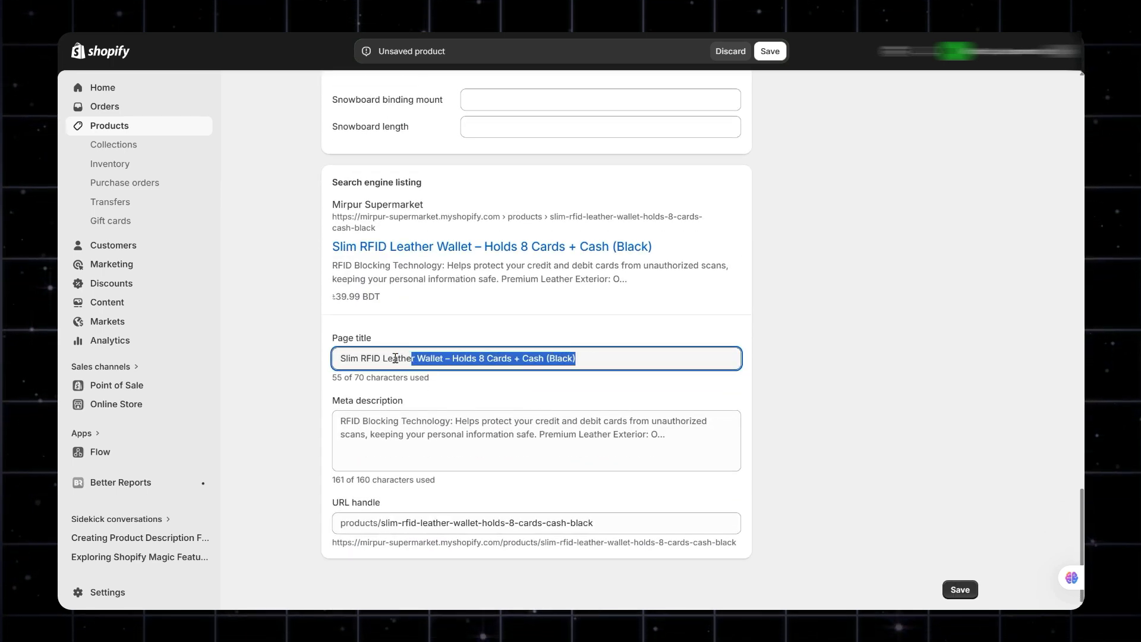
{"action": "left_click", "coordinate": [457, 434]}
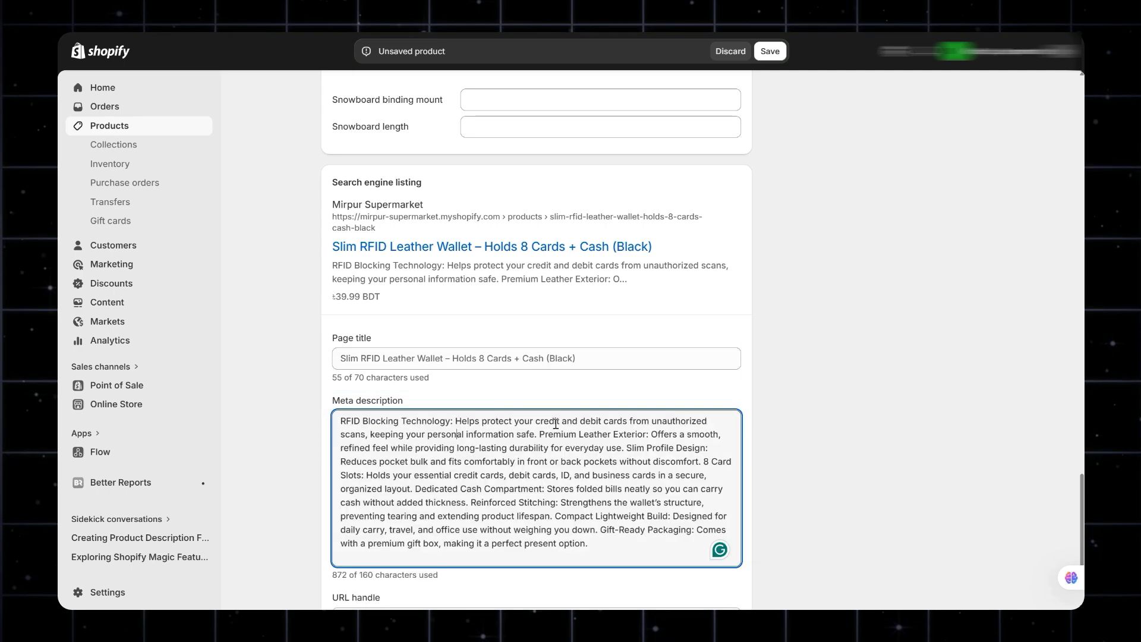
{"action": "scroll", "coordinate": [788, 441], "scroll_direction": "down", "scroll_amount": 2}
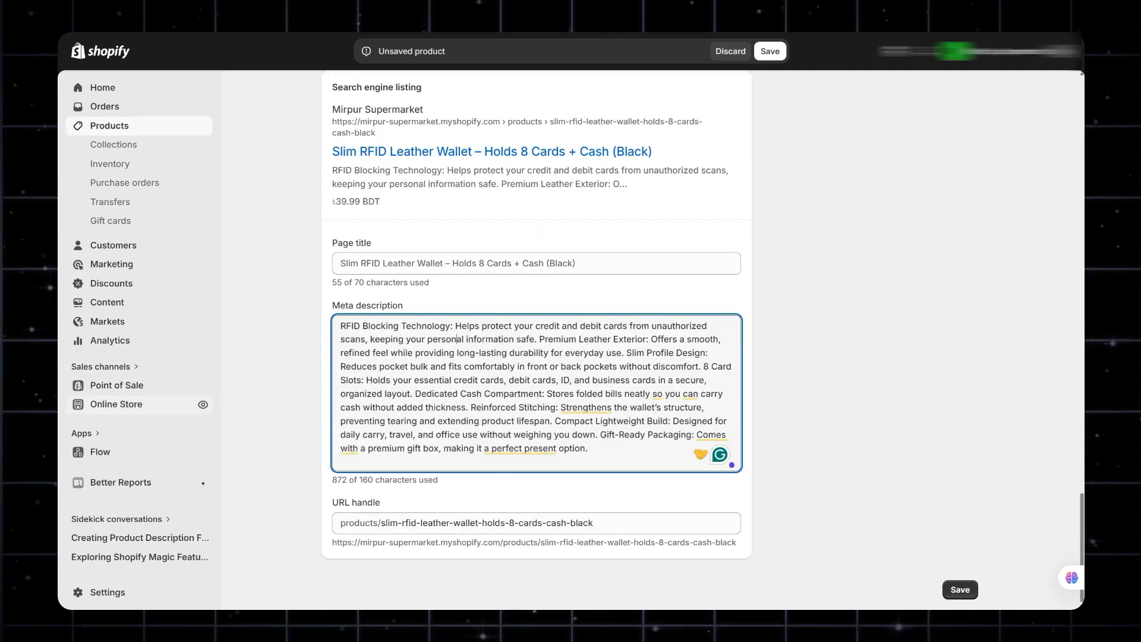
Review the product's status options, leaving it Active, and check the publishing channels, including the details for Point of Sale.
{"action": "left_click", "coordinate": [270, 393]}
{"action": "scroll", "coordinate": [934, 350], "scroll_direction": "up", "scroll_amount": 20}
{"action": "scroll", "coordinate": [935, 350], "scroll_direction": "up", "scroll_amount": 10}
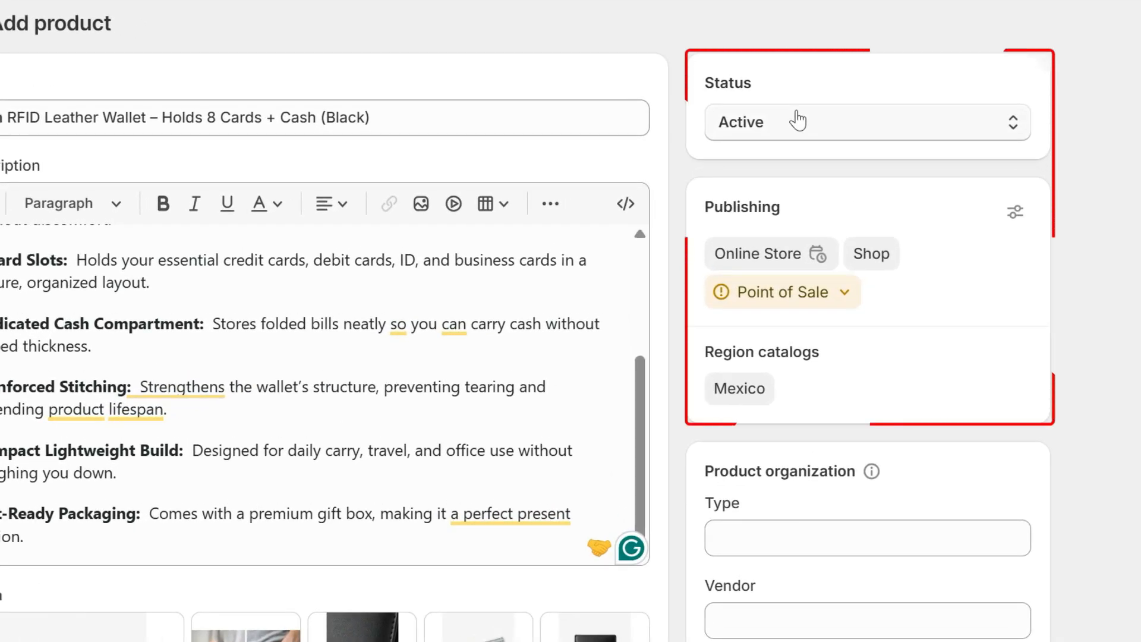
{"action": "left_click", "coordinate": [797, 120]}
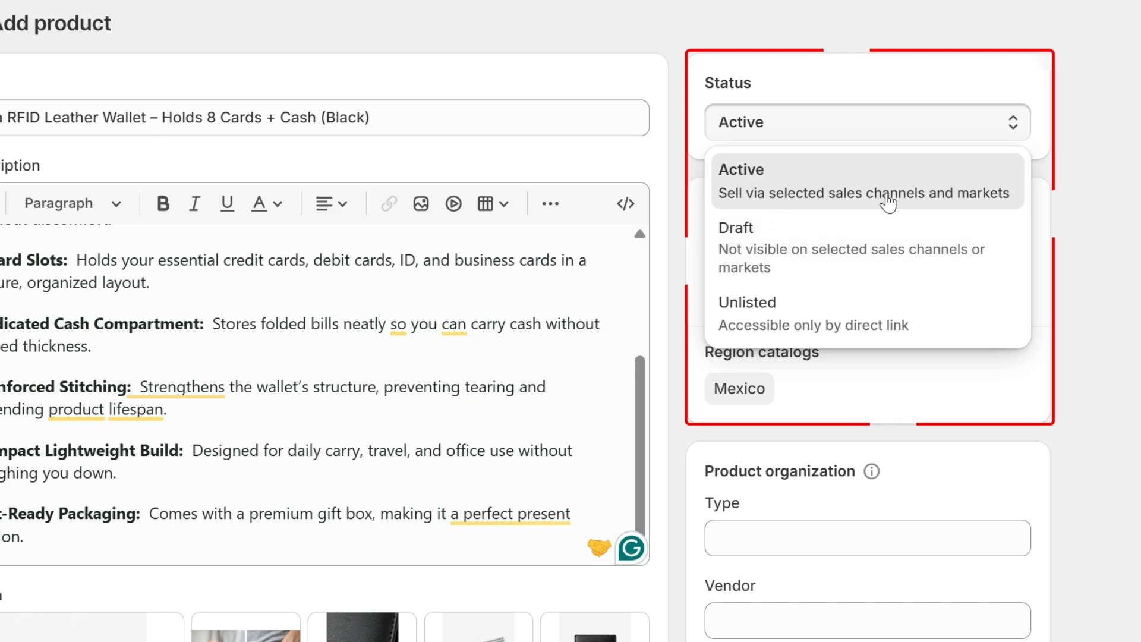
{"action": "left_click", "coordinate": [1138, 218]}
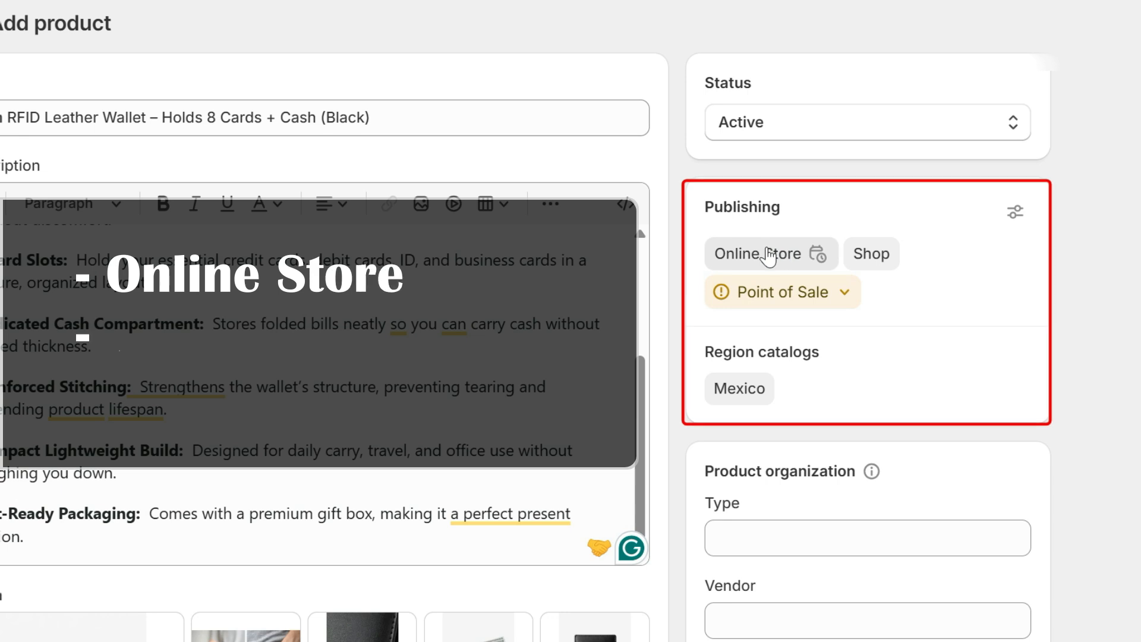
{"action": "left_click", "coordinate": [858, 294]}
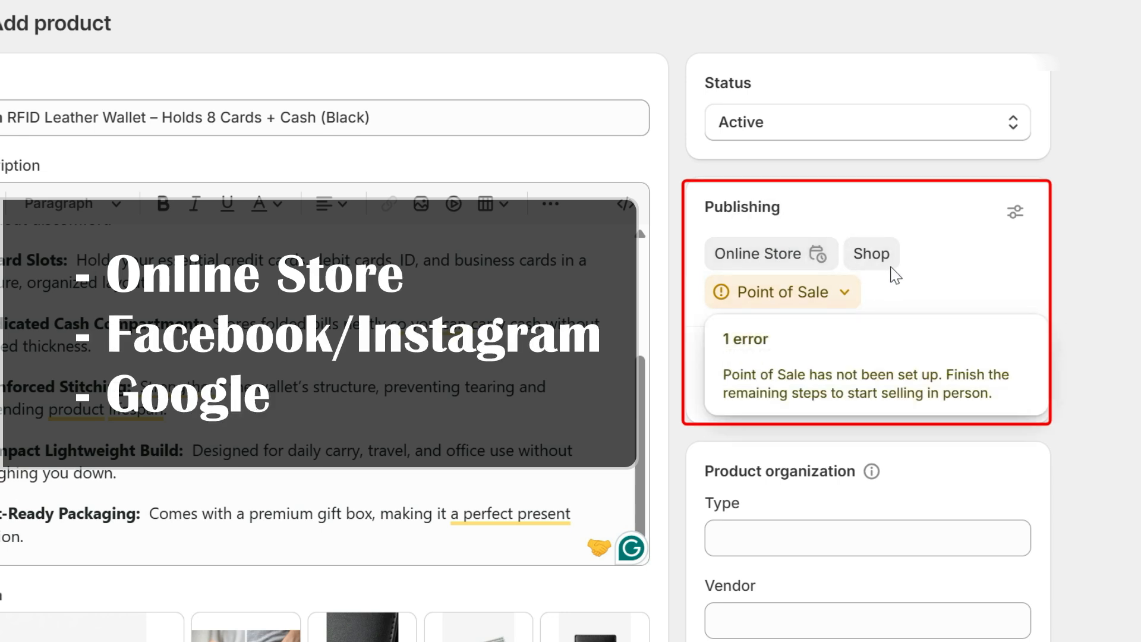
{"action": "left_click", "coordinate": [832, 296]}
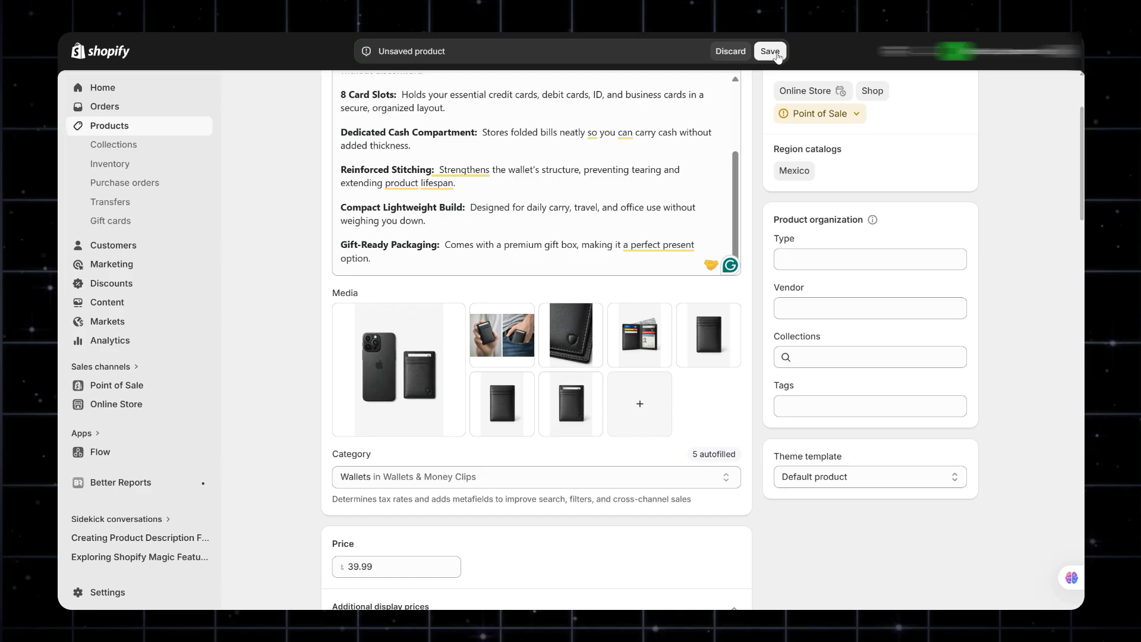
Save the new wallet product and preview its storefront page, examining the images, price, color options and description.
{"action": "left_click", "coordinate": [774, 52]}
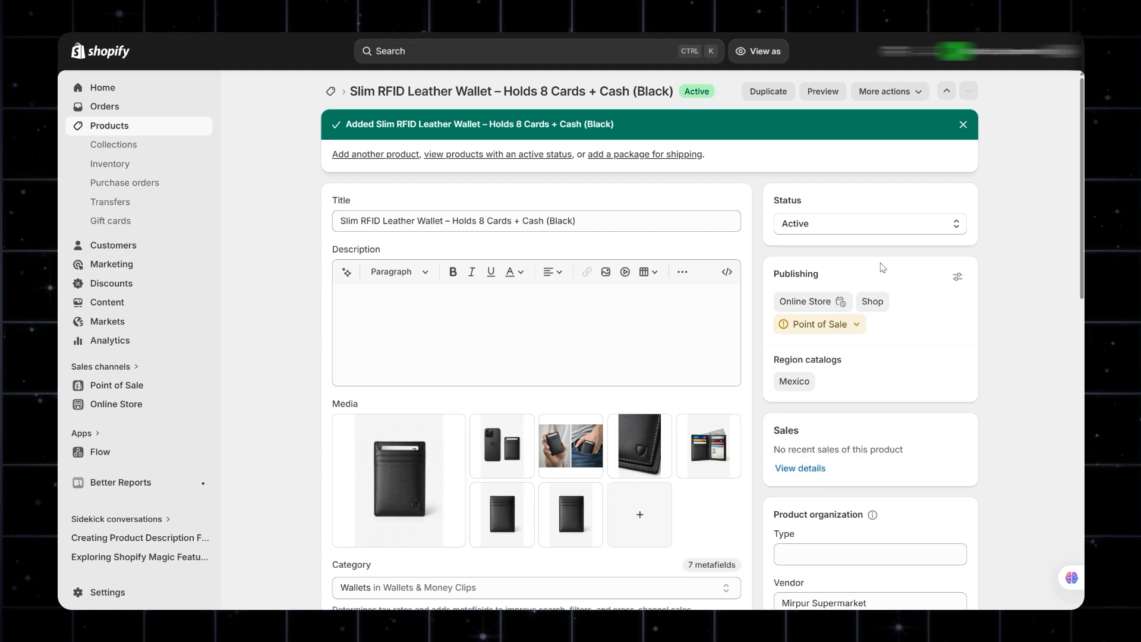
{"action": "left_click", "coordinate": [822, 92]}
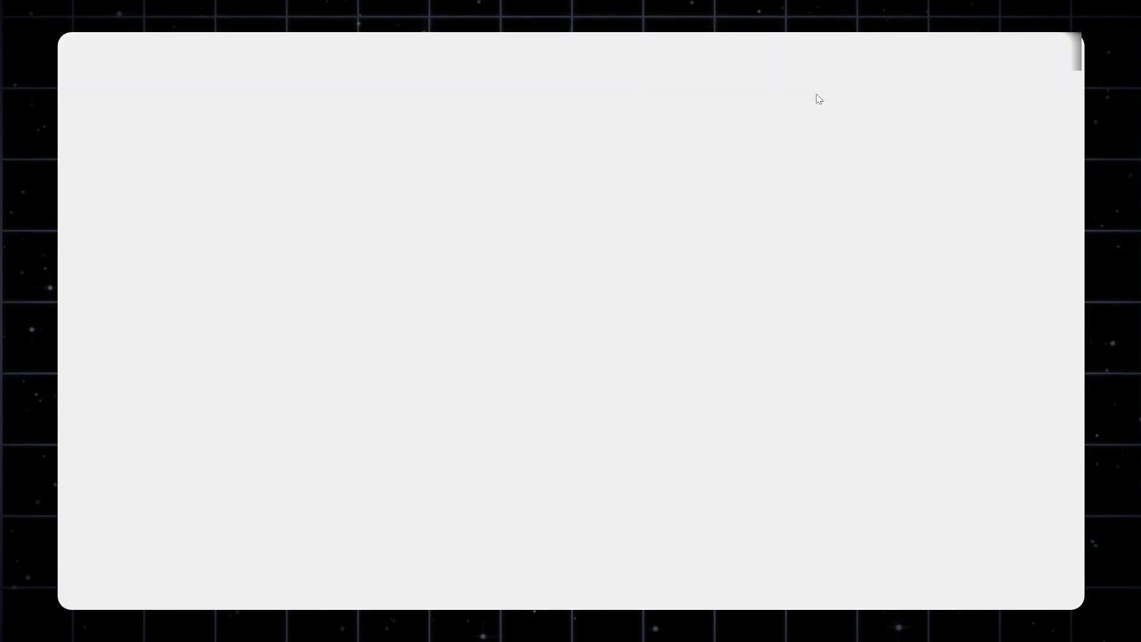
{"action": "scroll", "coordinate": [792, 265], "scroll_direction": "down", "scroll_amount": 7}
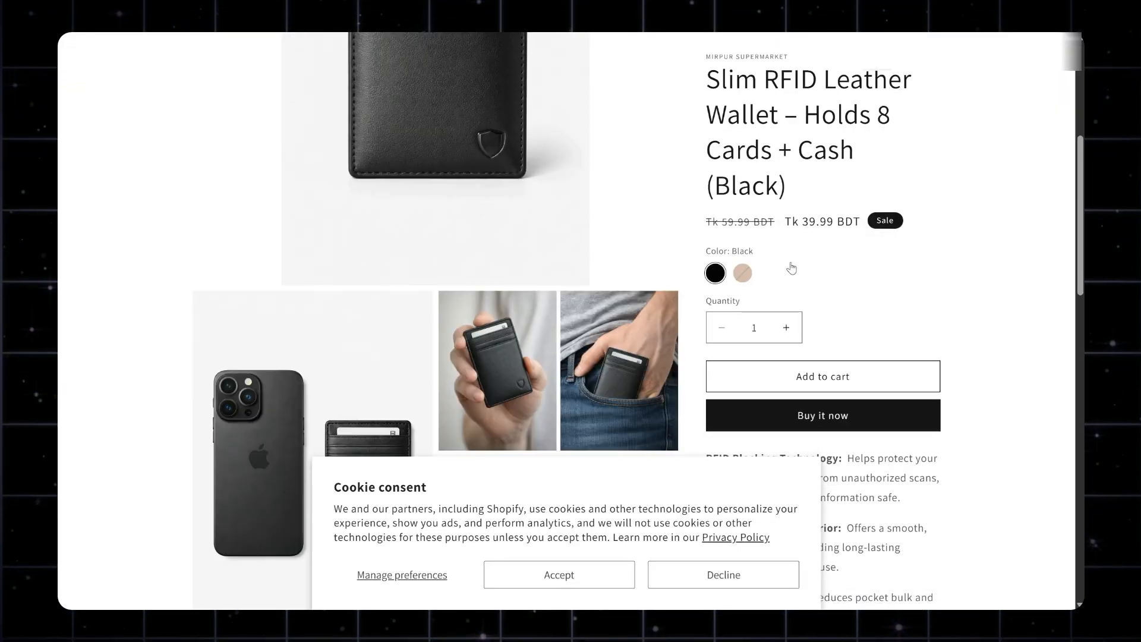